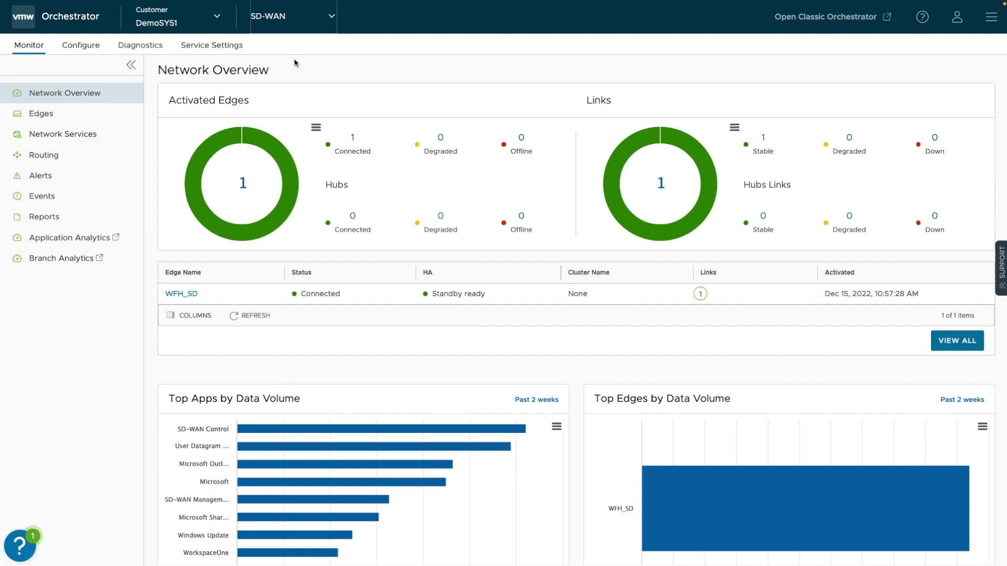
# Open the WFH_SD edge from the Edges list and view its per-application traffic.
pyautogui.click(46, 113)
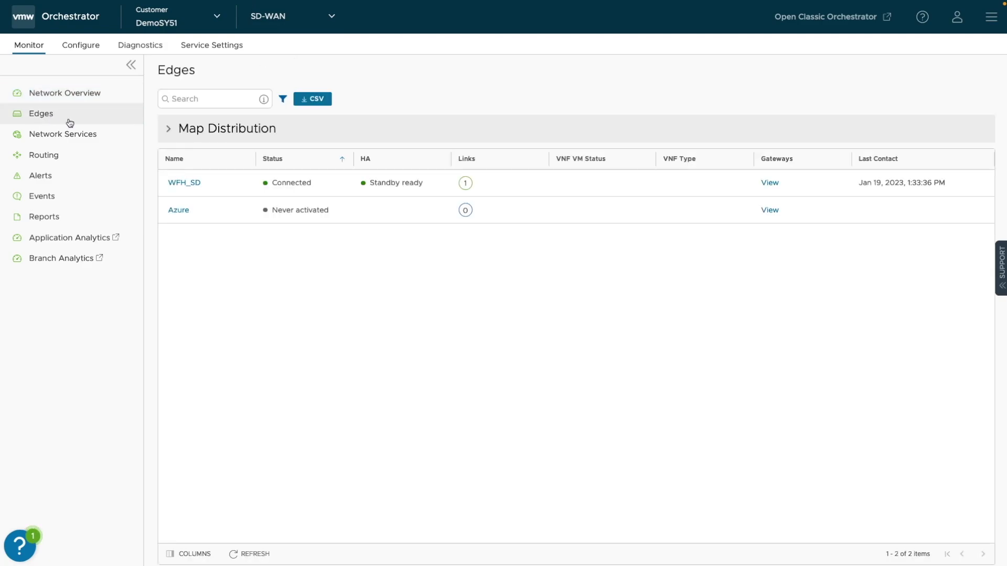
pyautogui.click(182, 183)
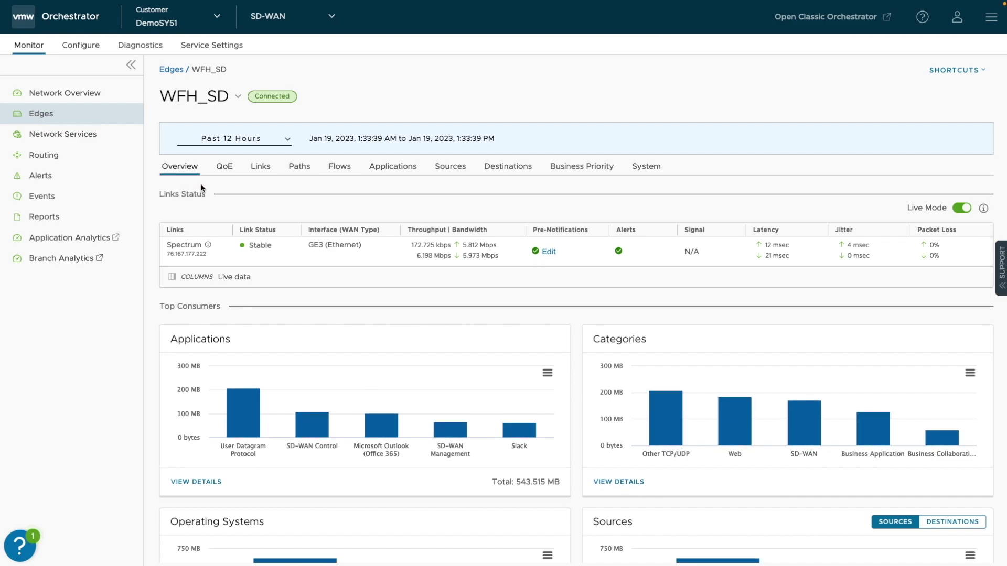
pyautogui.click(386, 173)
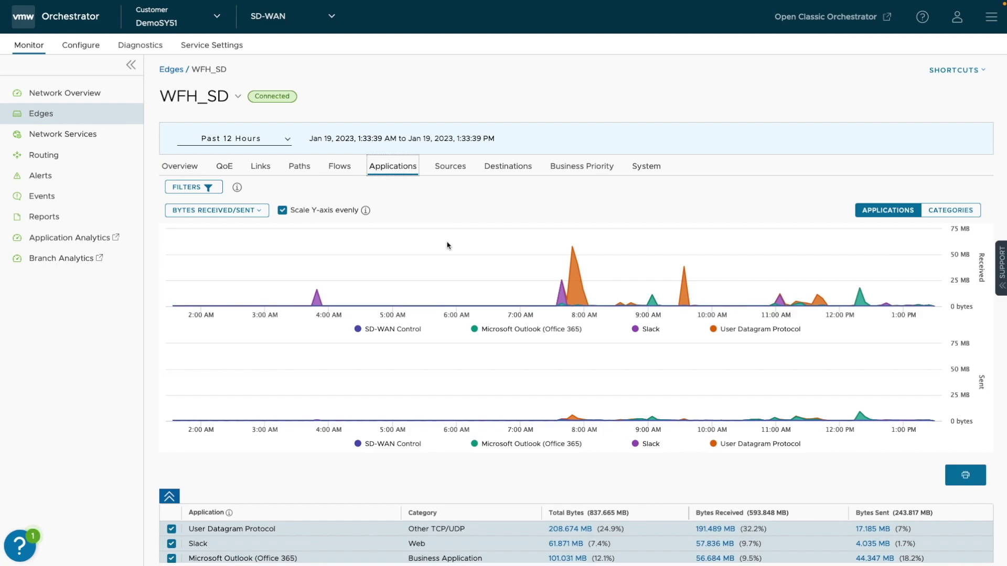
# Inspect the Top Applications breakdown of the 7:38 AM Slack peak, then list the edge's flows.
pyautogui.click(561, 294)
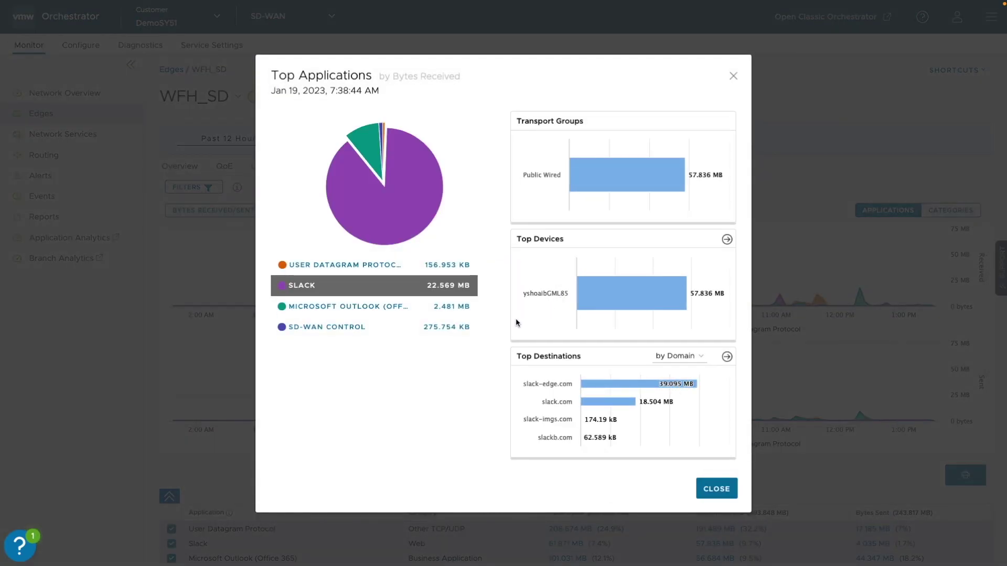
pyautogui.click(716, 490)
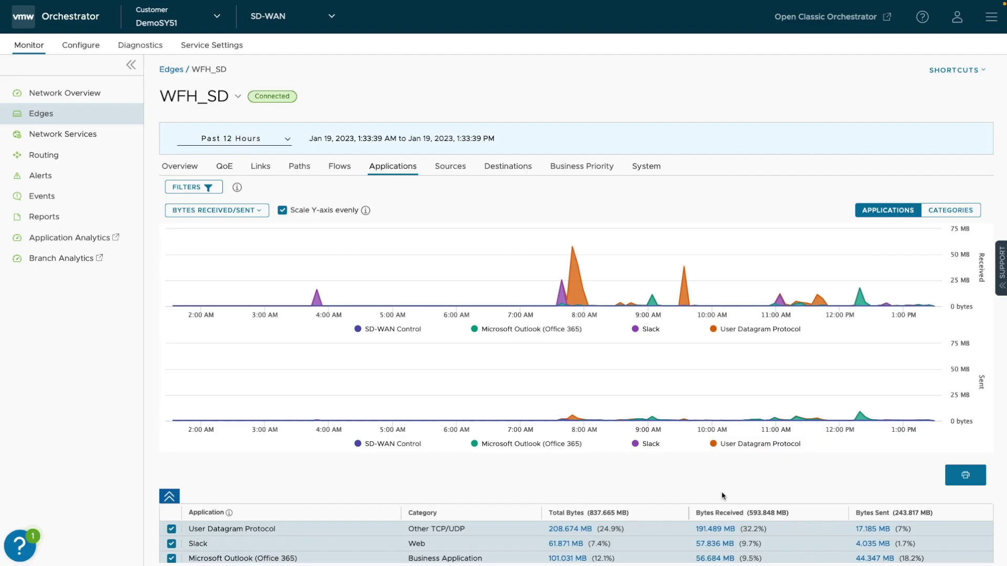
pyautogui.click(336, 168)
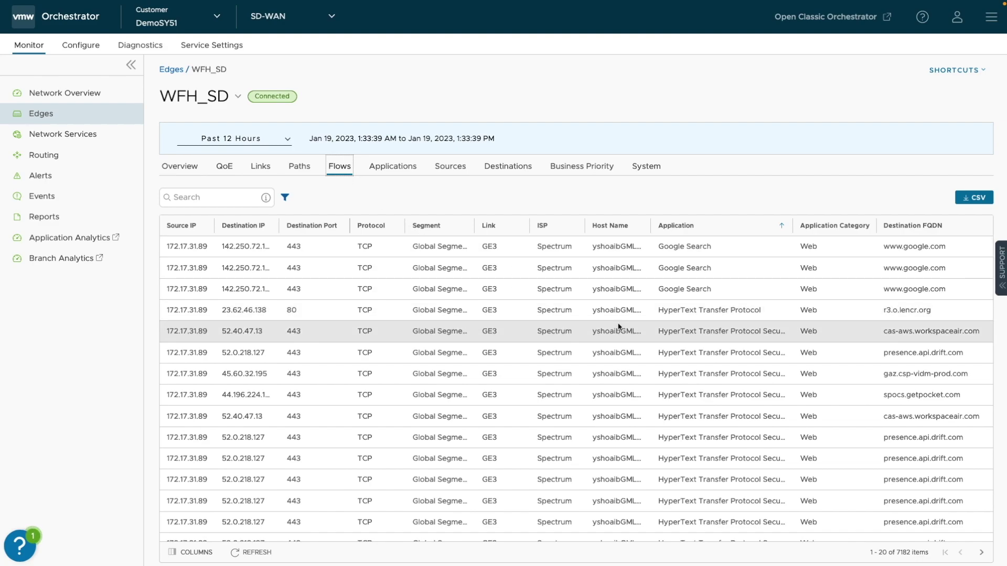
# Search the flow list for 8.8.8.8, after trying zoom and office.com, narrowing it to 148 flows.
pyautogui.click(226, 198)
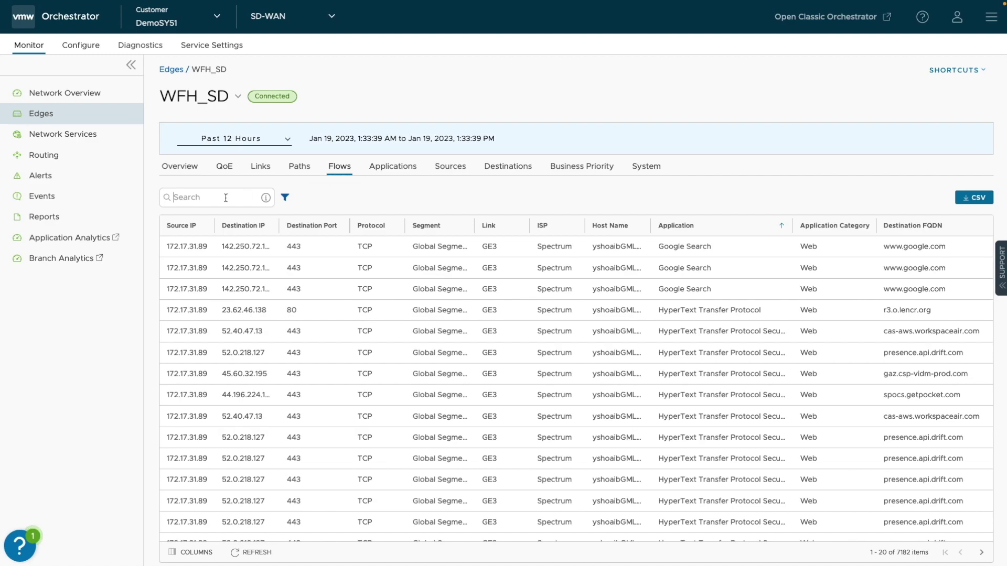
pyautogui.write('8.8.8.8')
pyautogui.press('Return')
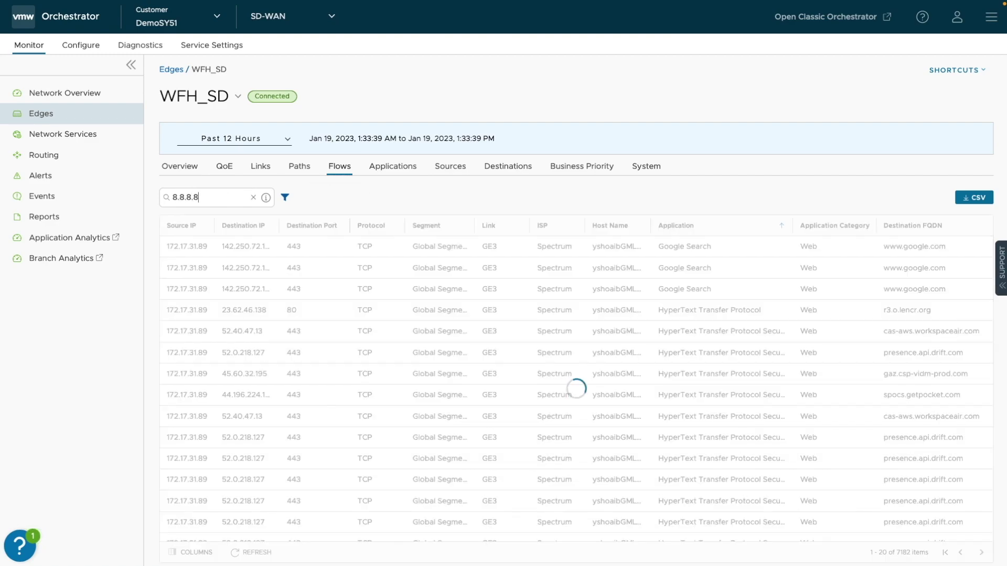
pyautogui.write('zoom')
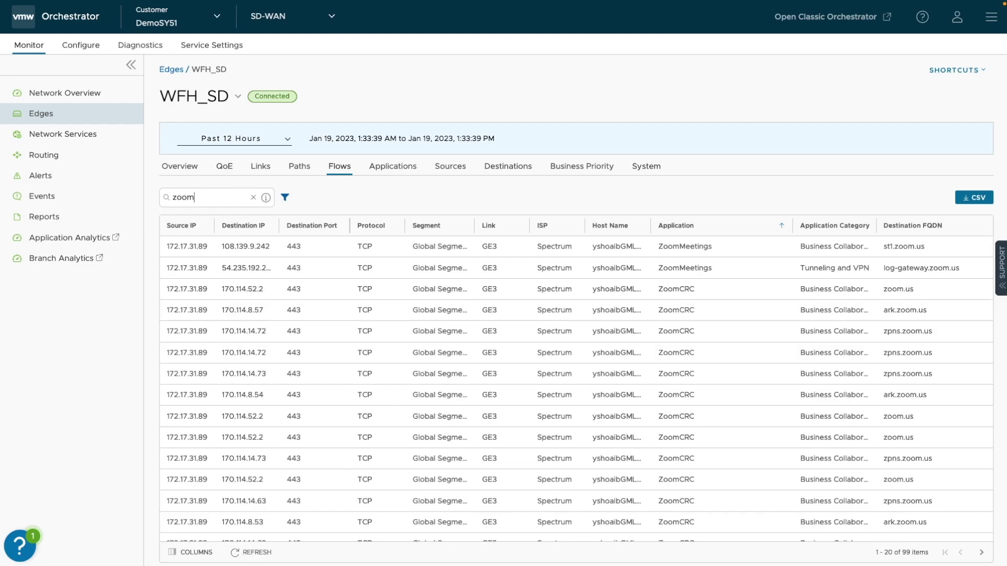
pyautogui.press('BackSpace')
pyautogui.press('BackSpace')
pyautogui.press('BackSpace')
pyautogui.press('BackSpace')
pyautogui.write('office.com')
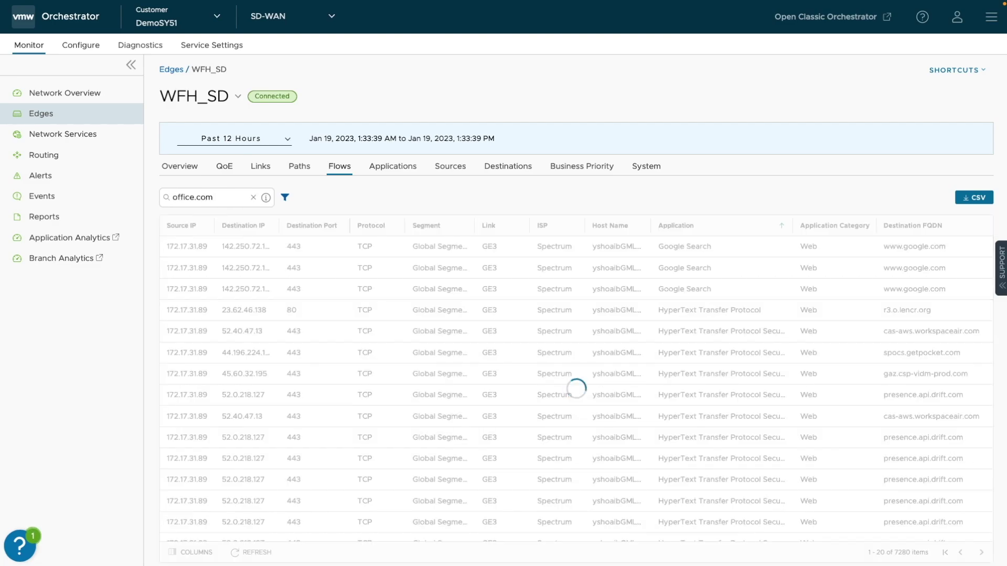
pyautogui.press('BackSpace')
pyautogui.press('BackSpace')
pyautogui.press('BackSpace')
pyautogui.press('BackSpace')
pyautogui.press('BackSpace')
pyautogui.press('BackSpace')
pyautogui.press('BackSpace')
pyautogui.press('BackSpace')
pyautogui.press('BackSpace')
pyautogui.press('BackSpace')
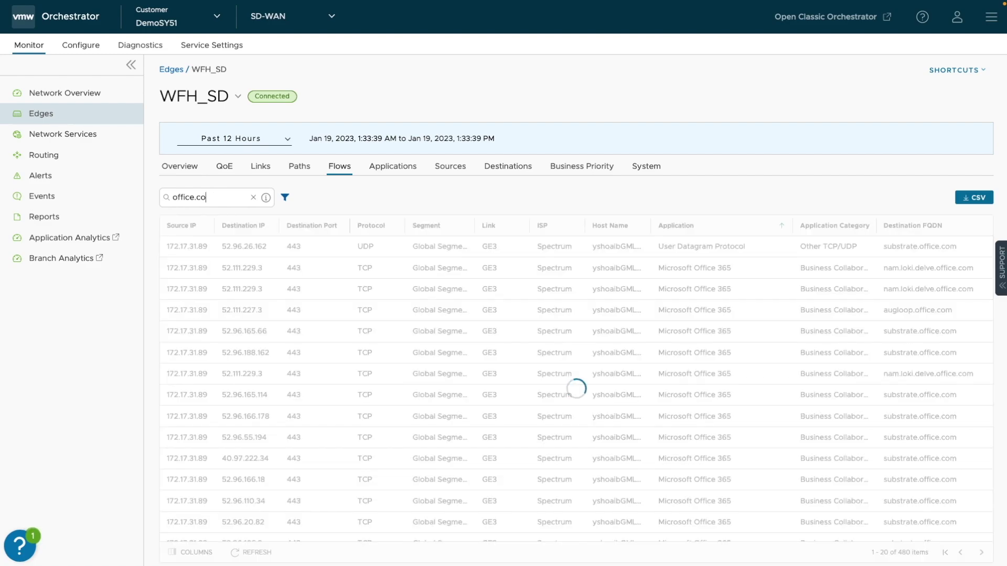
pyautogui.write('8.8.8.8')
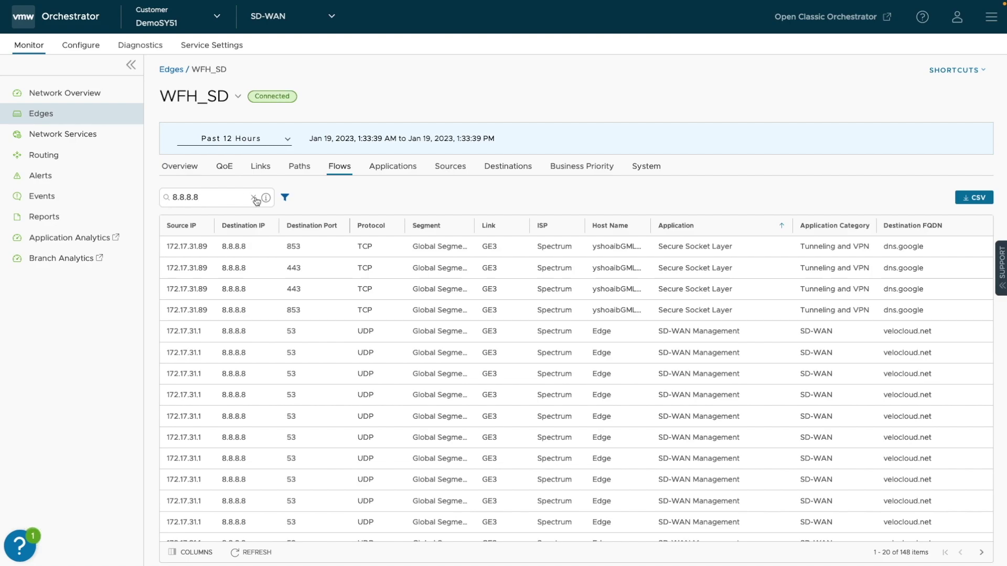
# Apply a flow filter where Application is not Transmission Control Protocol.
pyautogui.click(285, 198)
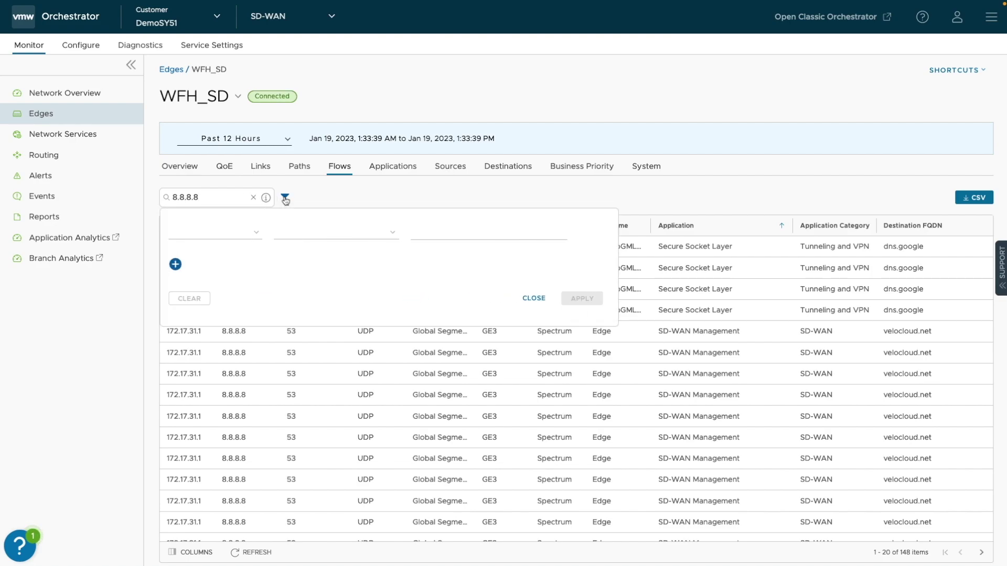
pyautogui.click(218, 232)
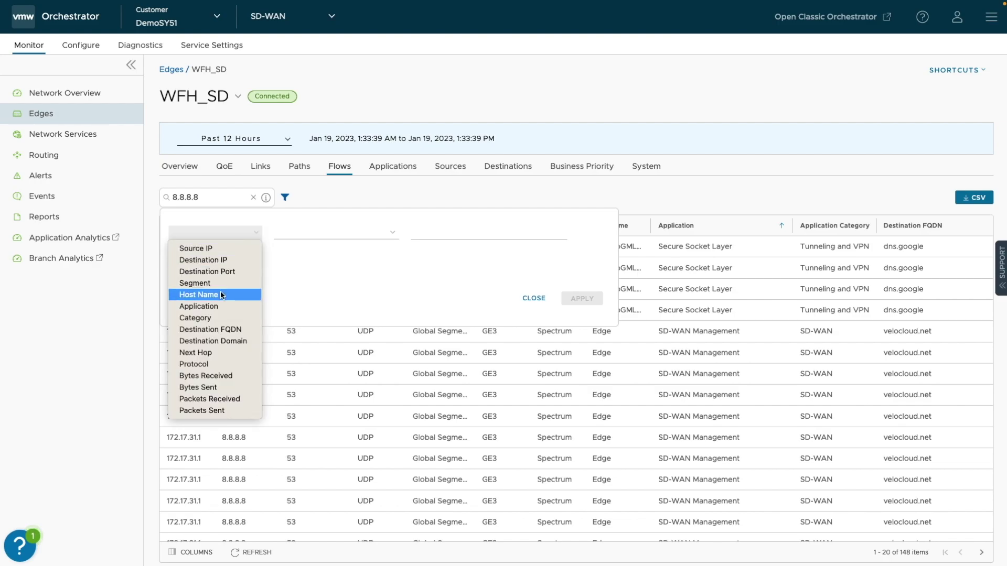
pyautogui.click(204, 306)
pyautogui.click(292, 233)
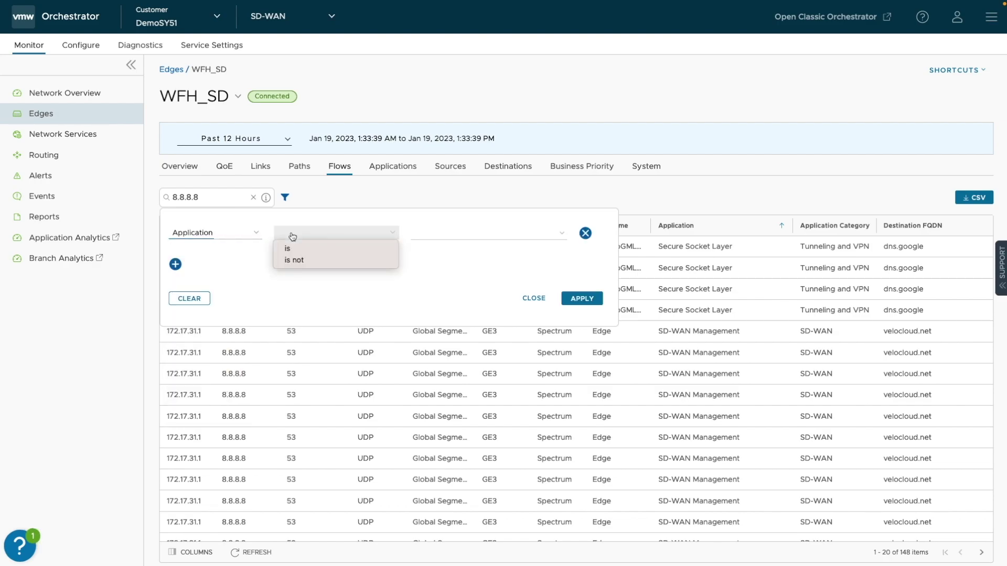
pyautogui.click(297, 260)
pyautogui.write('Trans')
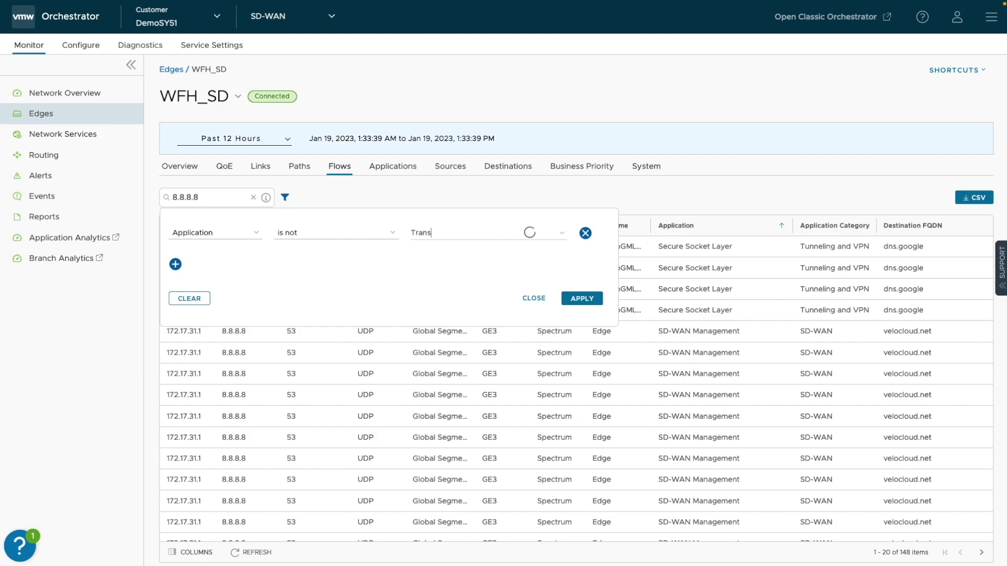
pyautogui.write('mission Con')
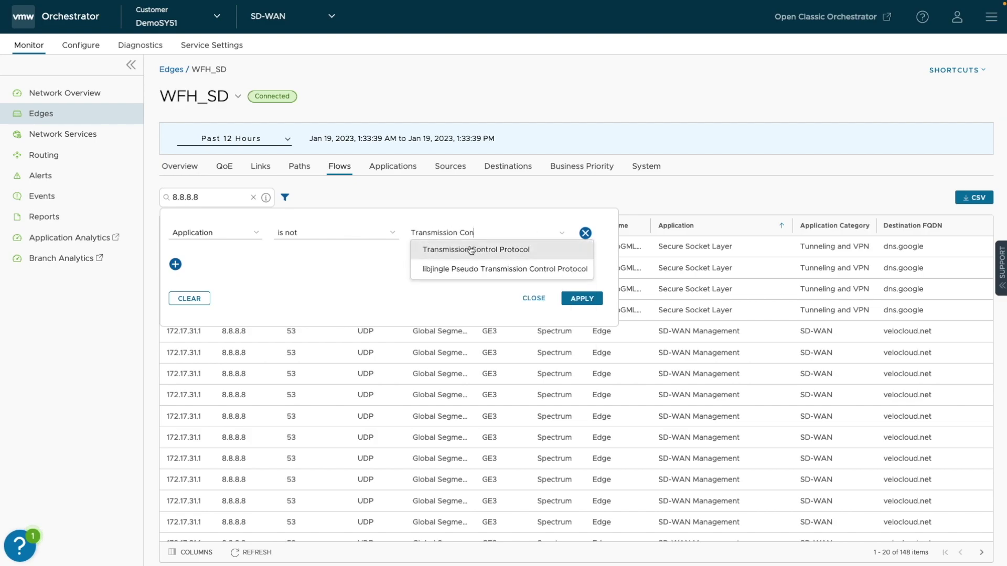
pyautogui.click(470, 250)
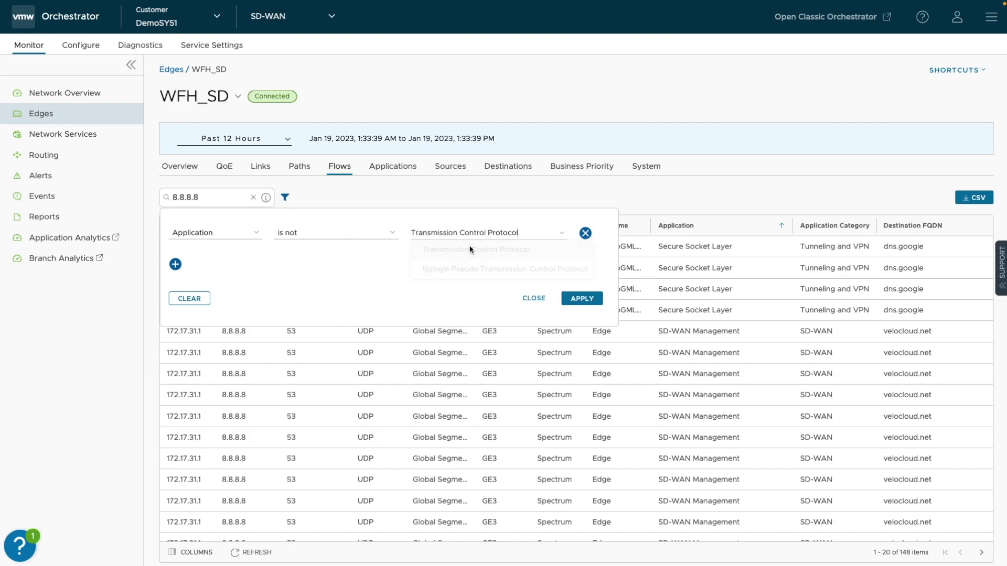
pyautogui.click(581, 299)
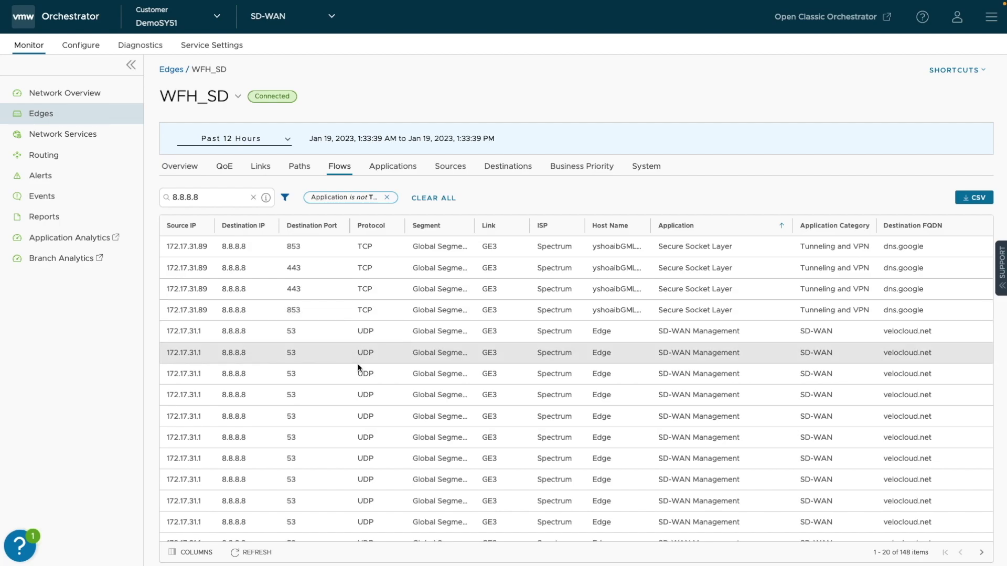
pyautogui.click(175, 553)
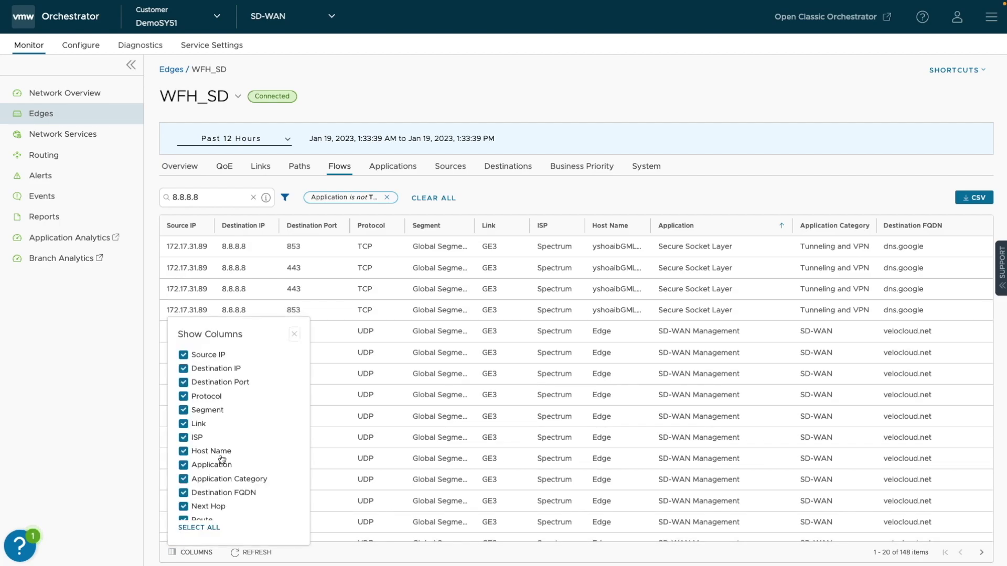
pyautogui.scroll(-5, 223, 456)
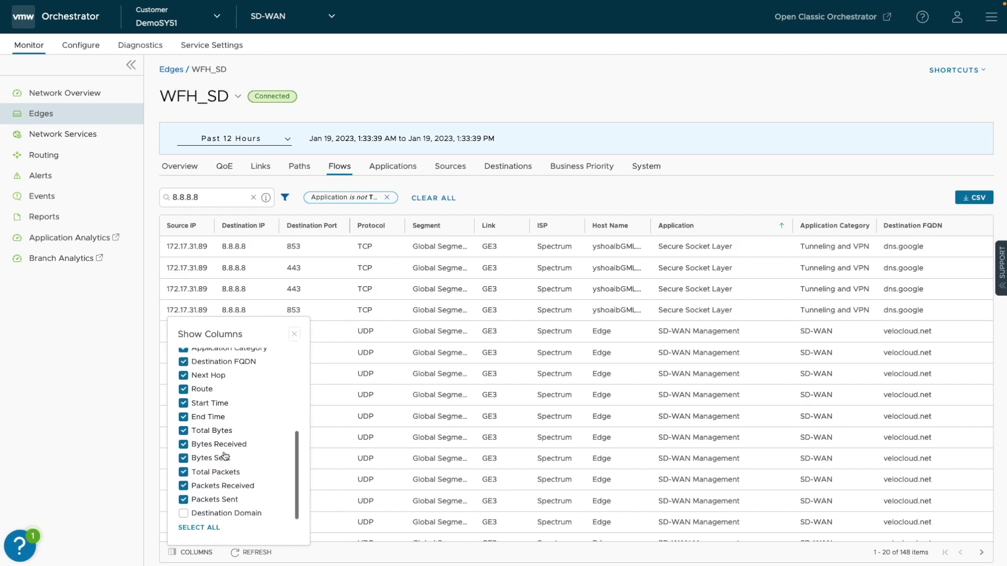
pyautogui.click(442, 242)
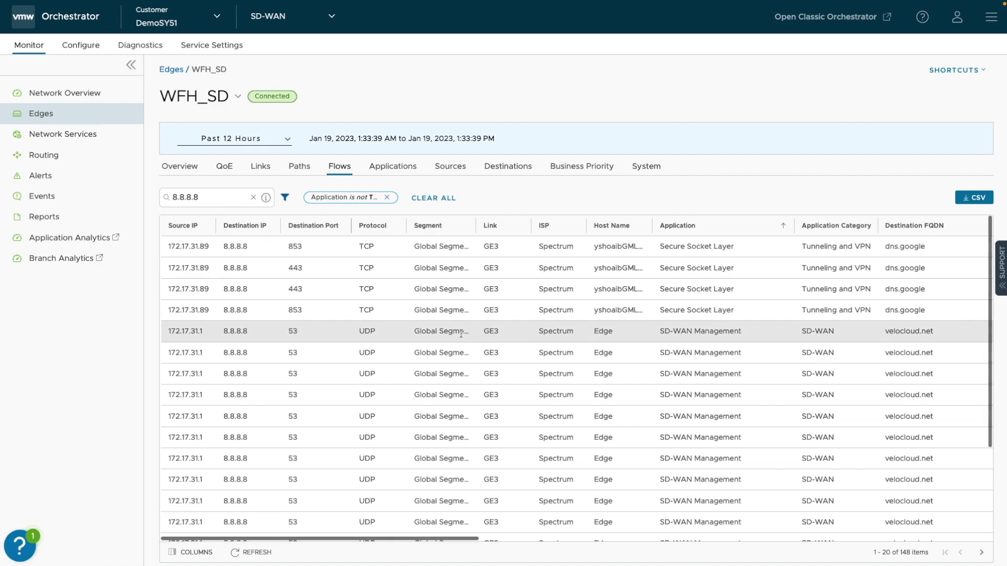
pyautogui.hscroll(10, 461, 332)
# Scroll the flows table right to show Next Hop, Route, times, bytes and packets columns.
pyautogui.hscroll(2, 461, 334)
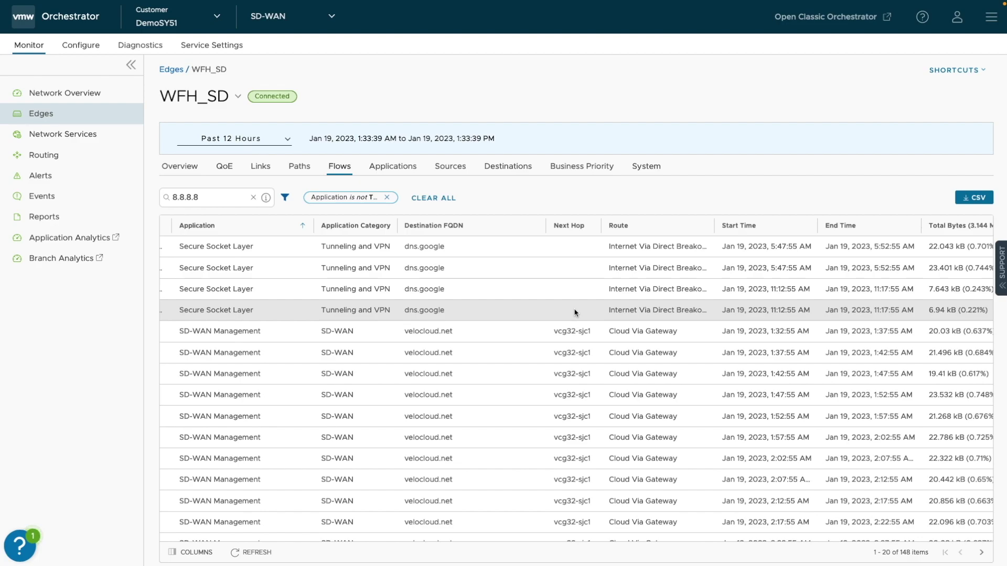
pyautogui.hscroll(5, 574, 313)
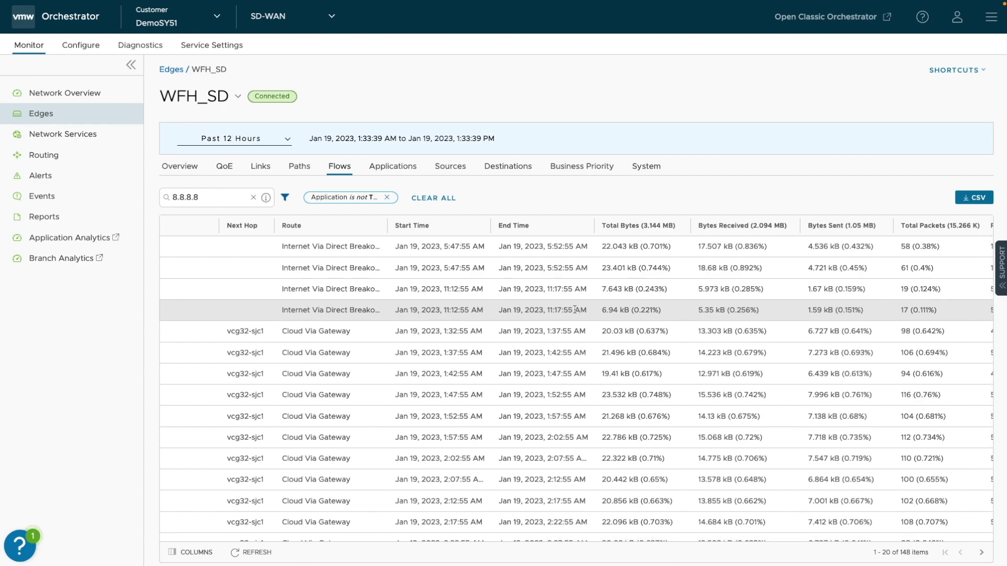
# Apply a custom time range from January 3 to January 4, 2023, then go to Diagnostics.
pyautogui.click(286, 138)
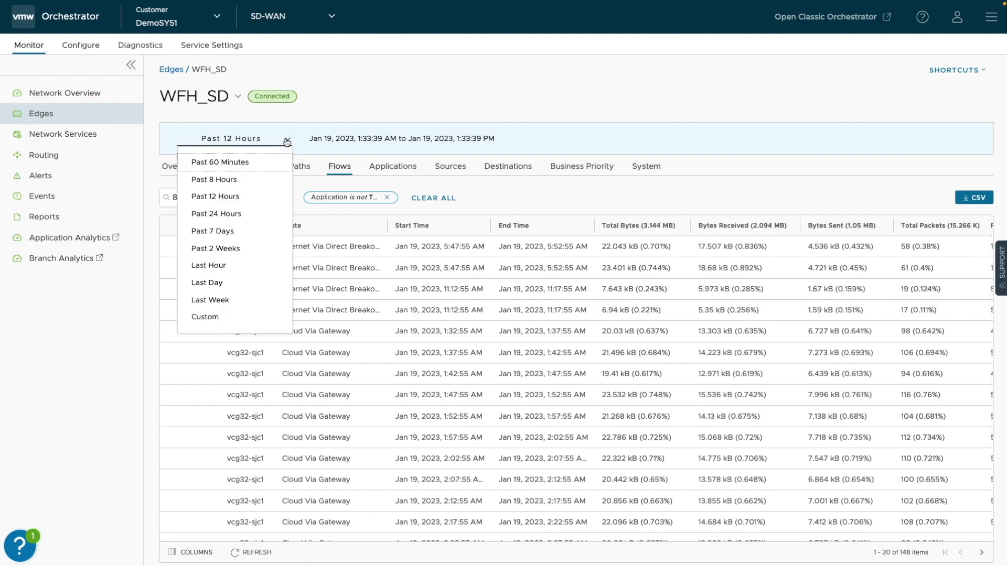
pyautogui.click(205, 318)
pyautogui.click(371, 223)
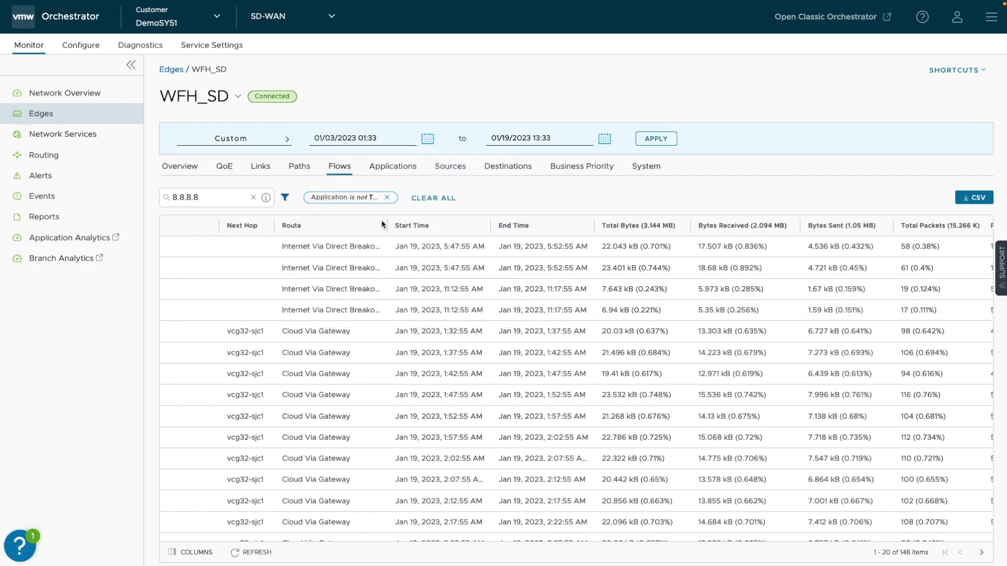
pyautogui.click(605, 139)
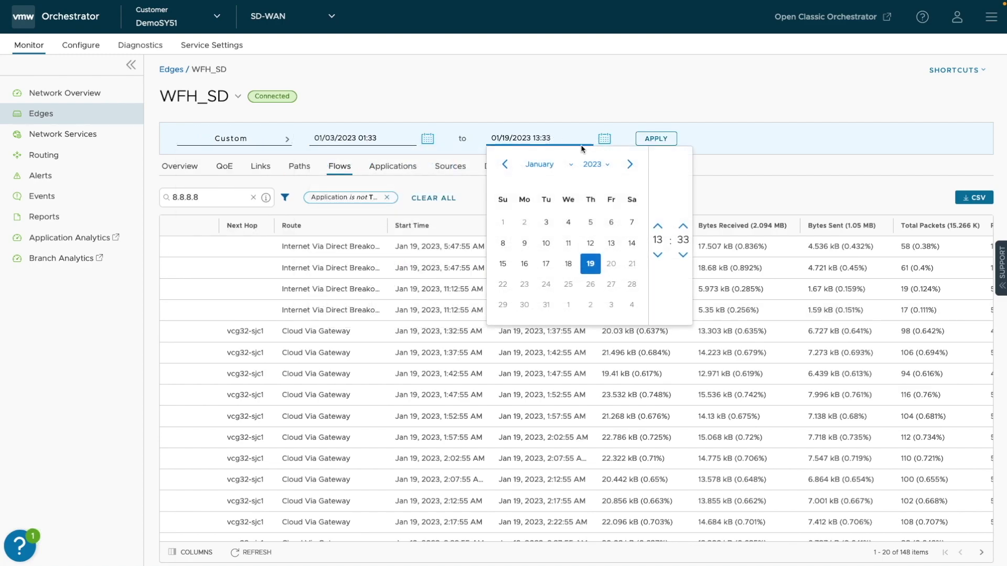
pyautogui.click(568, 223)
pyautogui.click(656, 139)
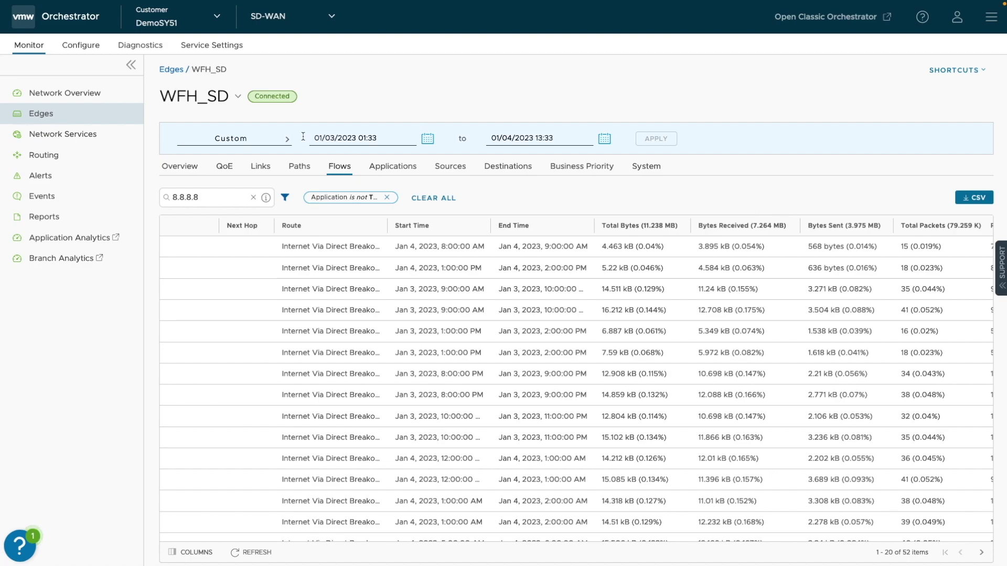
pyautogui.click(140, 45)
# Run the List Active Flows test from WFH_SD's Remote Diagnostics page.
pyautogui.click(179, 169)
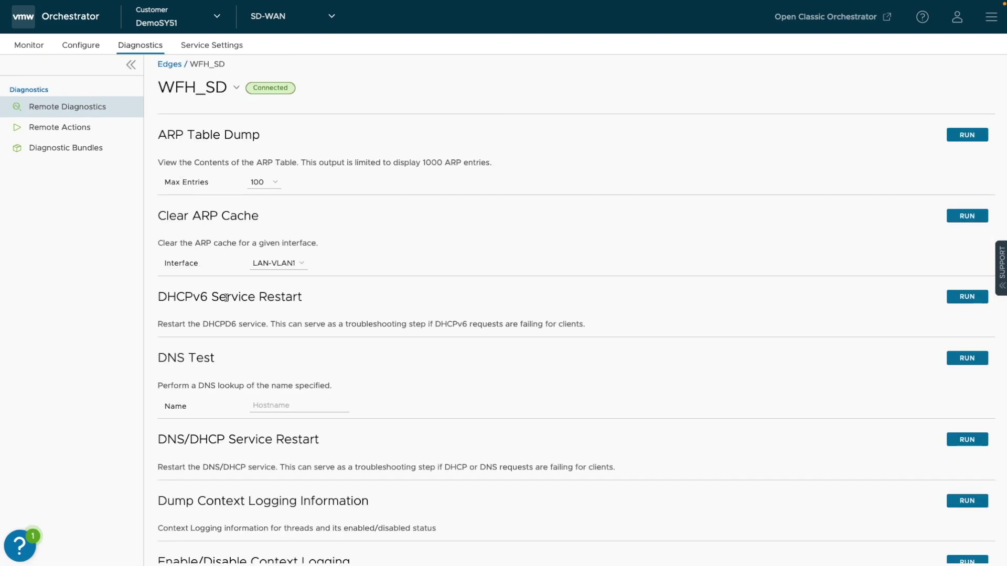
pyautogui.scroll(-20, 225, 298)
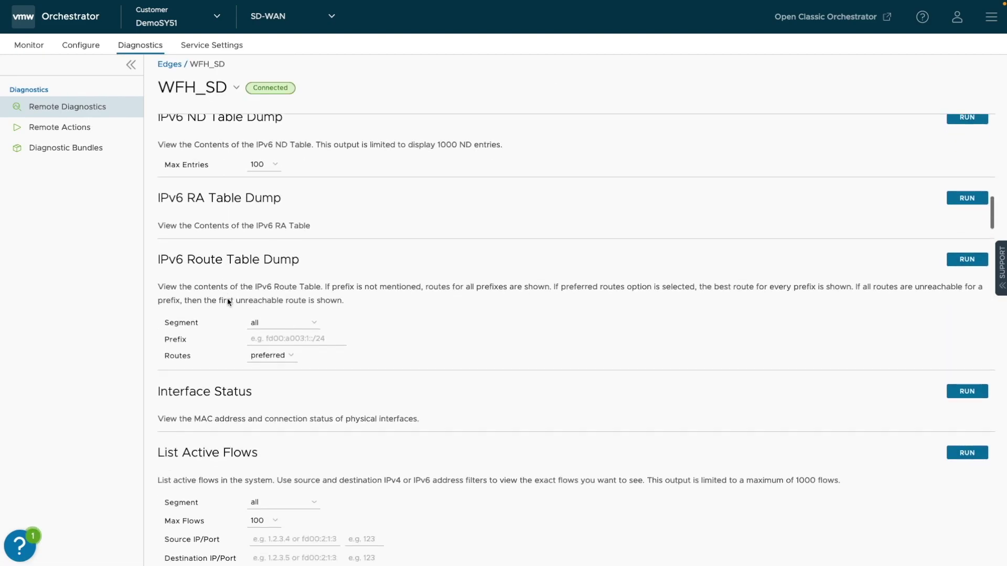
pyautogui.scroll(-4, 228, 298)
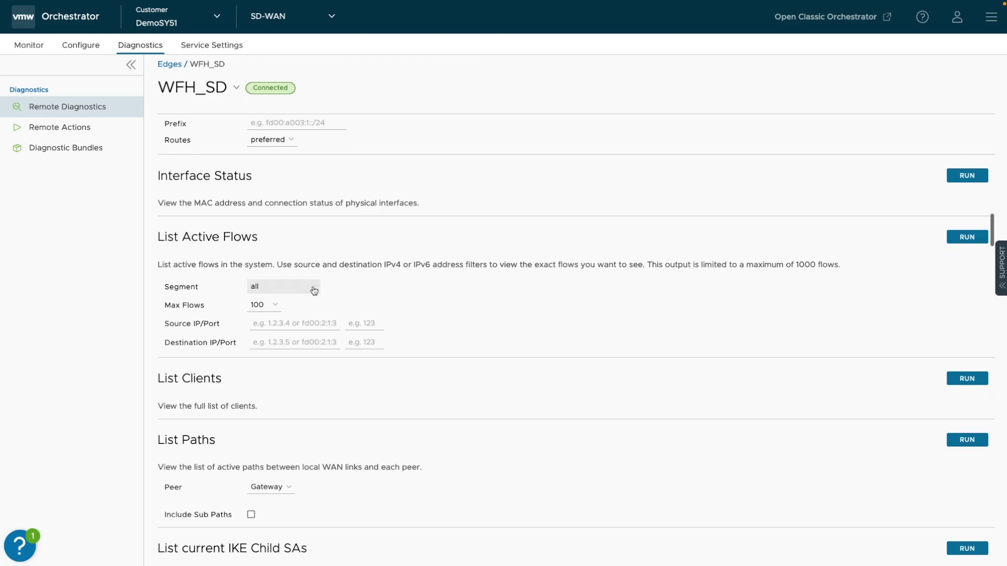
pyautogui.click(968, 238)
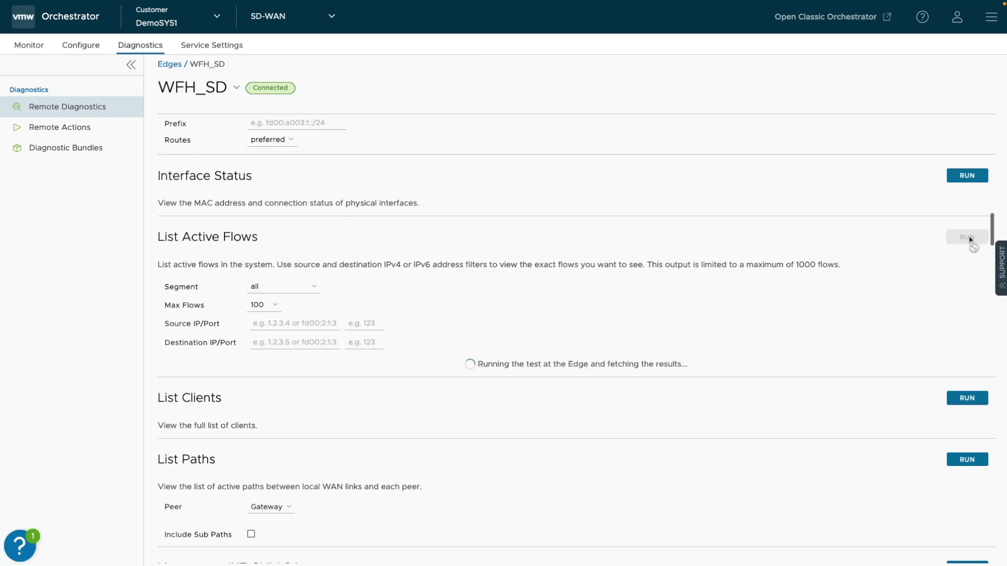